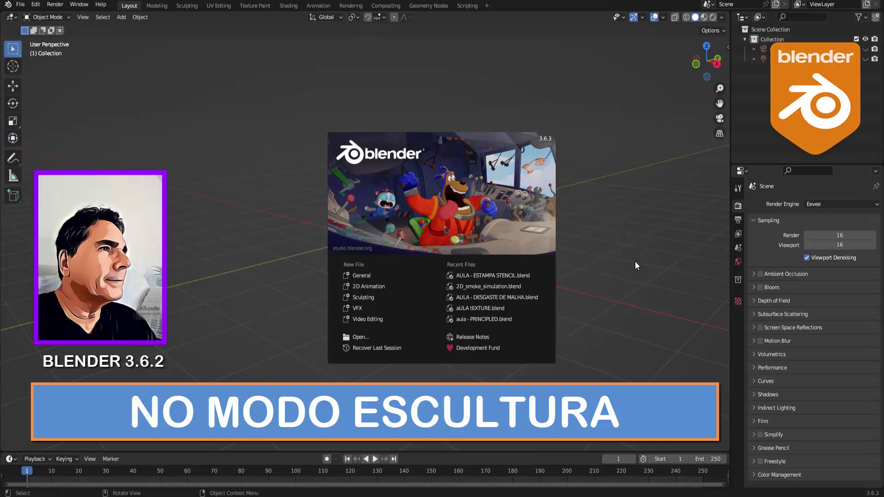
Close the splash screen to show the default scene with its camera and light.
left_click(635, 261)
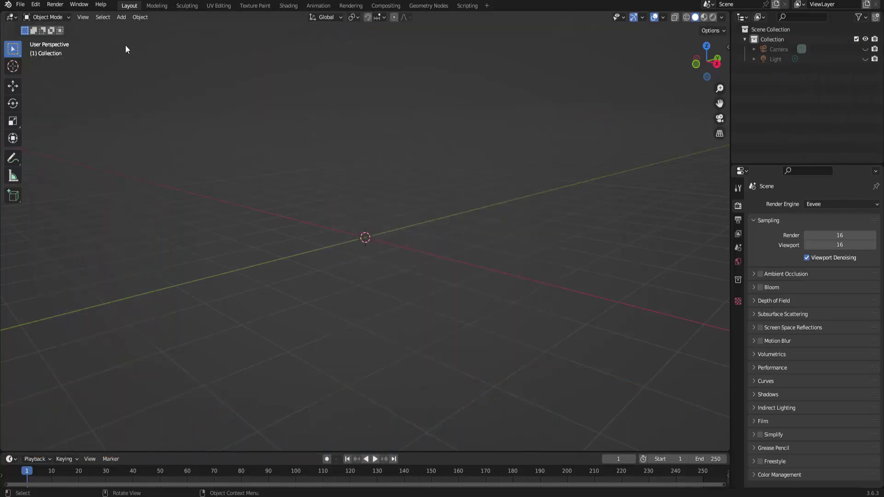
Add a UV sphere at the origin and view it enlarged in Front Orthographic.
left_click(123, 18)
mouse_move(134, 28)
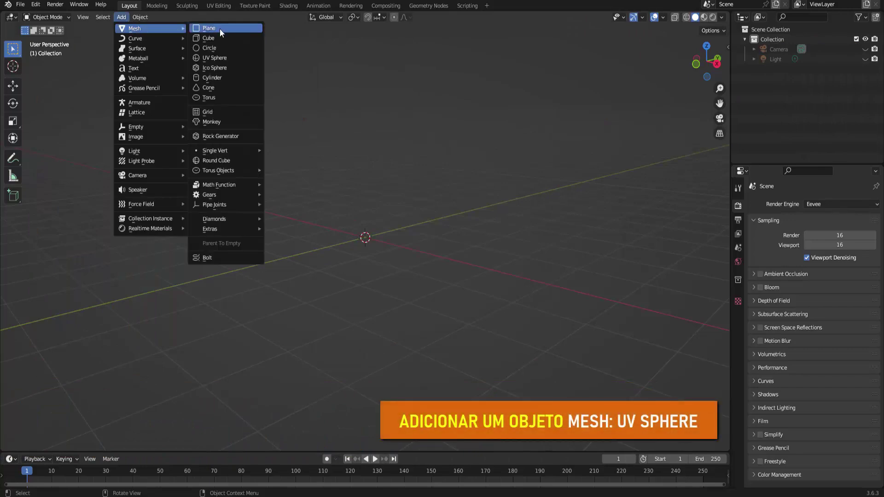
left_click(215, 57)
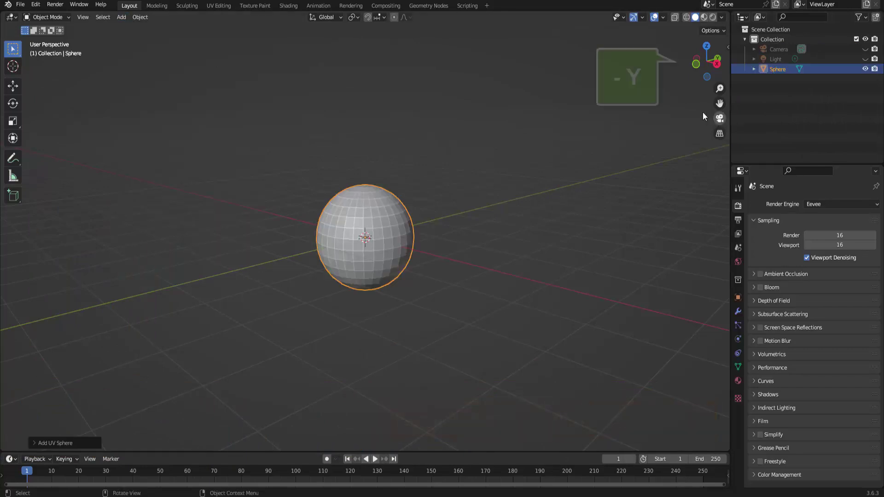
left_click(696, 64)
left_click(578, 169)
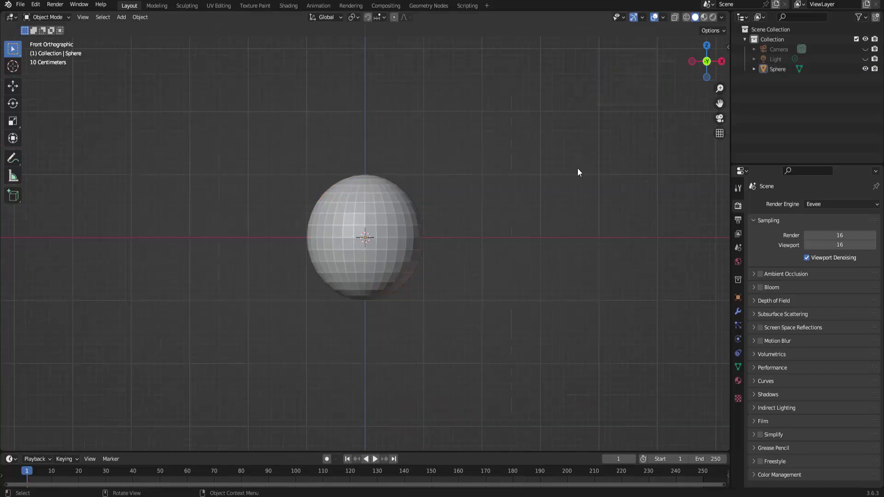
scroll(577, 168, "up", 3)
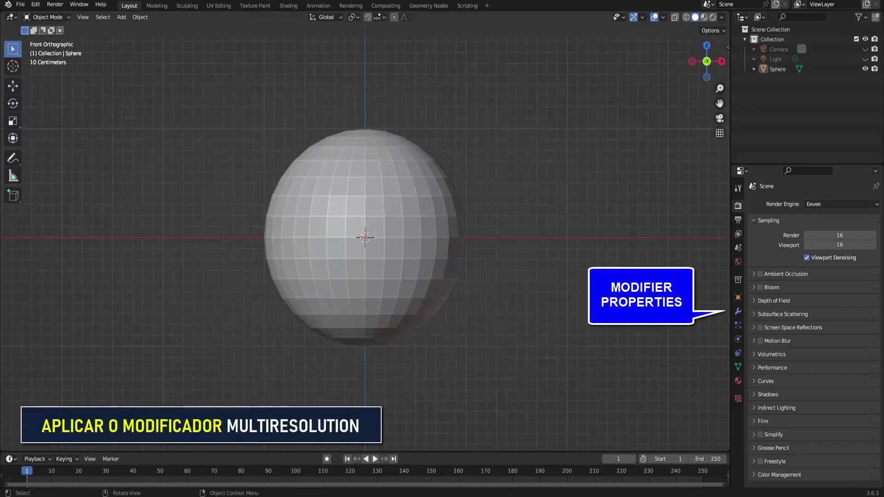
Add a Multiresolution modifier, subdivide it to level 5, and apply it to the mesh.
left_click(738, 312)
left_click(792, 203)
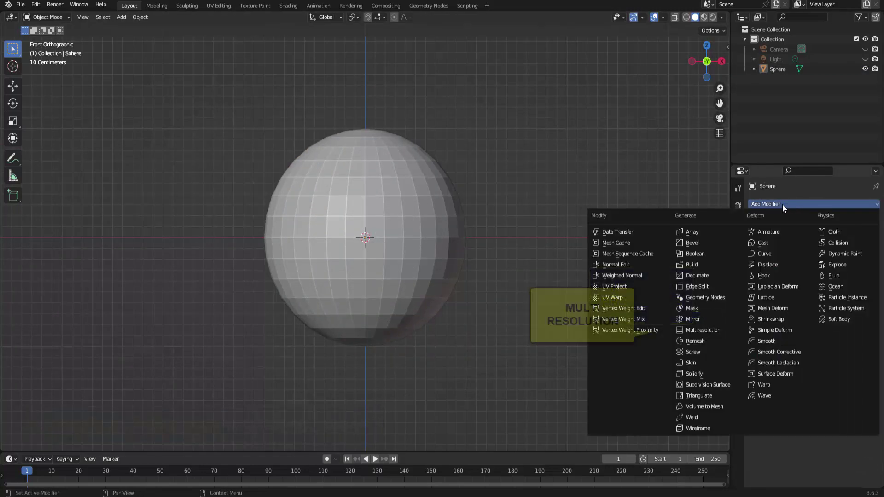
left_click(711, 331)
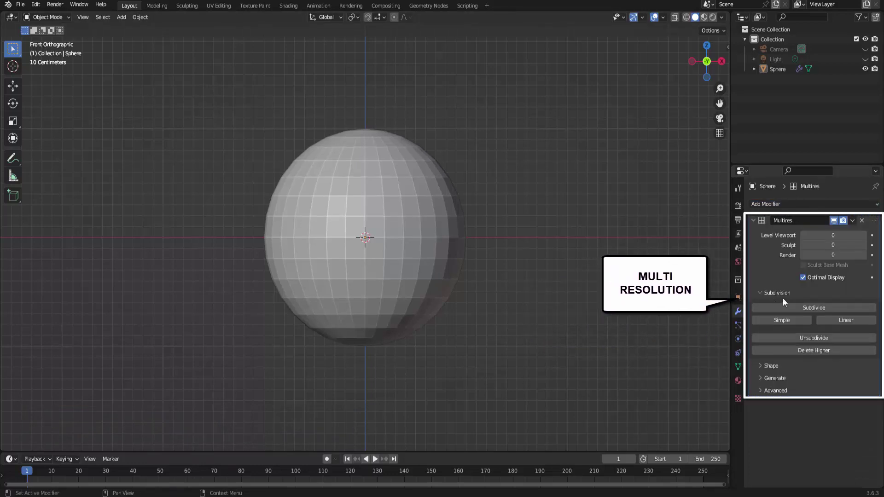
left_click(818, 311)
left_click(818, 311)
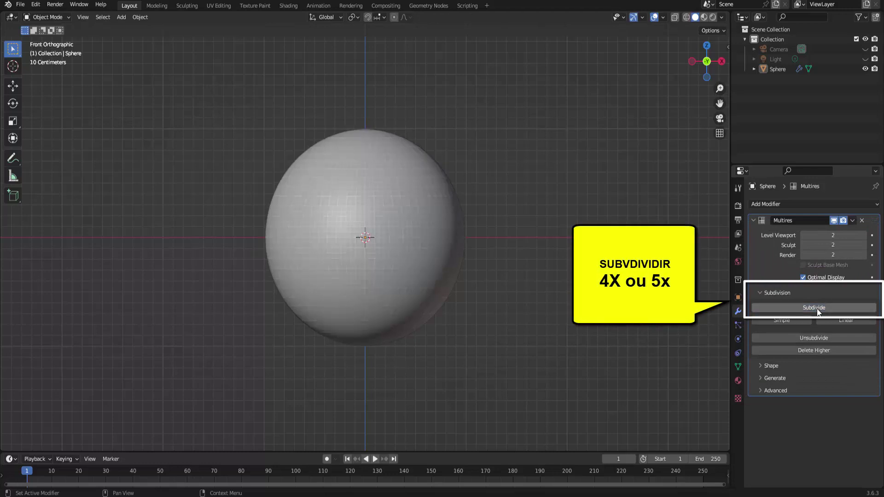
left_click(818, 311)
left_click(818, 310)
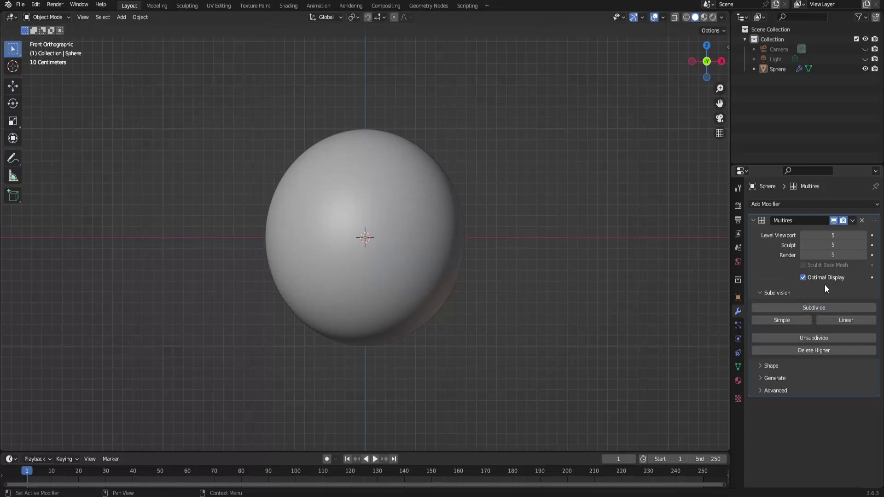
left_click(853, 221)
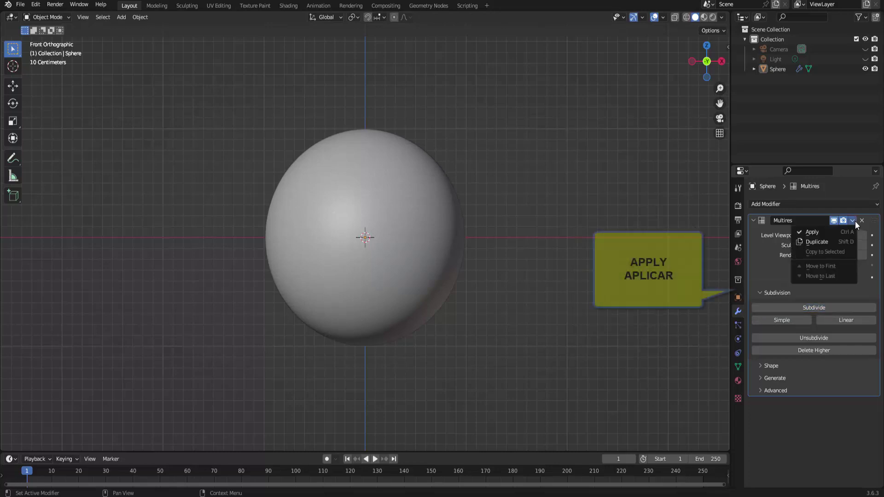
left_click(828, 232)
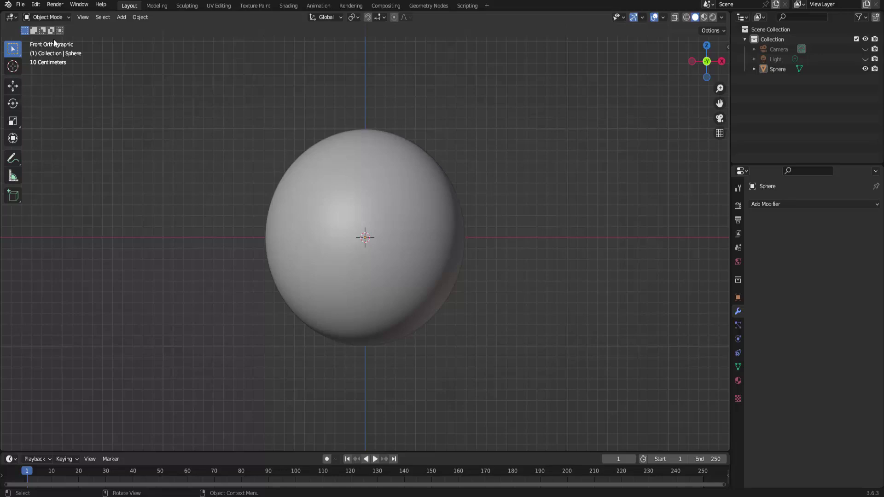
Switch the subdivided sphere from Object Mode into Sculpt Mode.
left_click(69, 17)
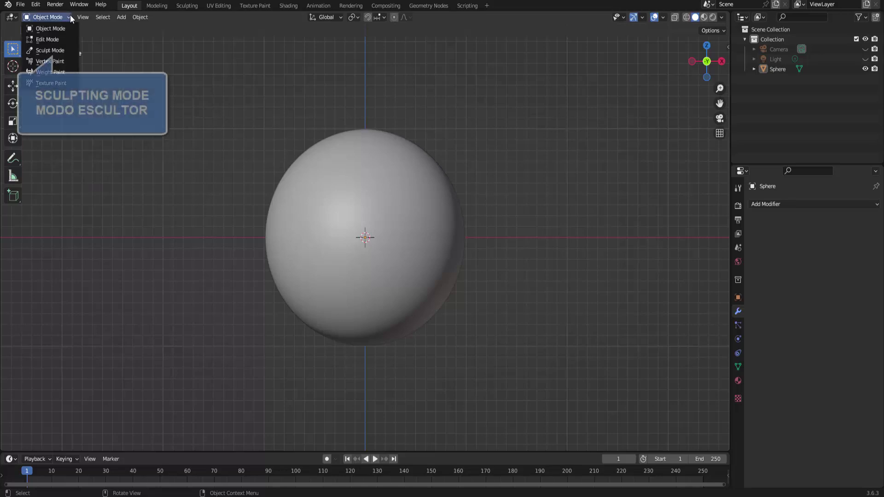
left_click(63, 50)
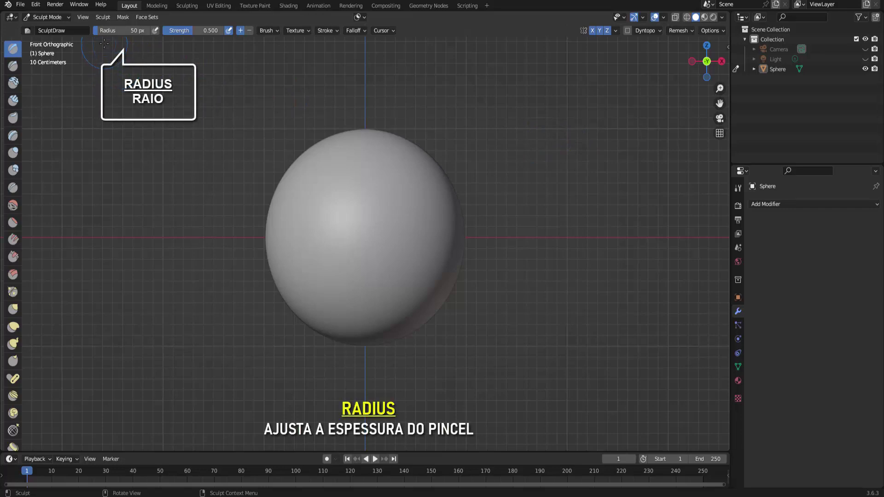
Set the sculpt brush radius to 9 px at full 1.000 strength.
left_click(109, 30)
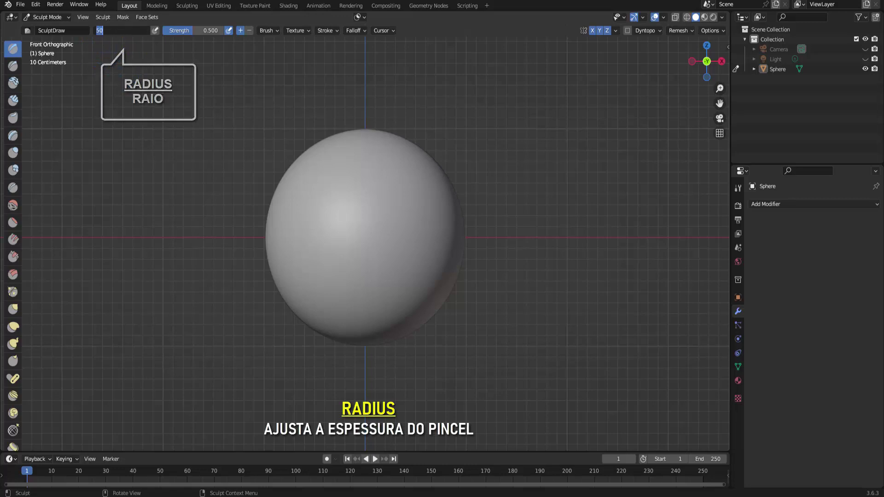
type("9")
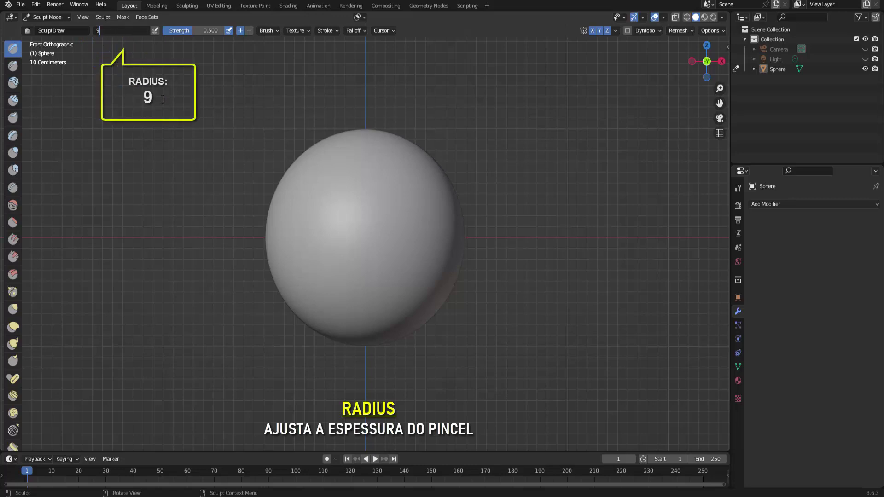
key("Return")
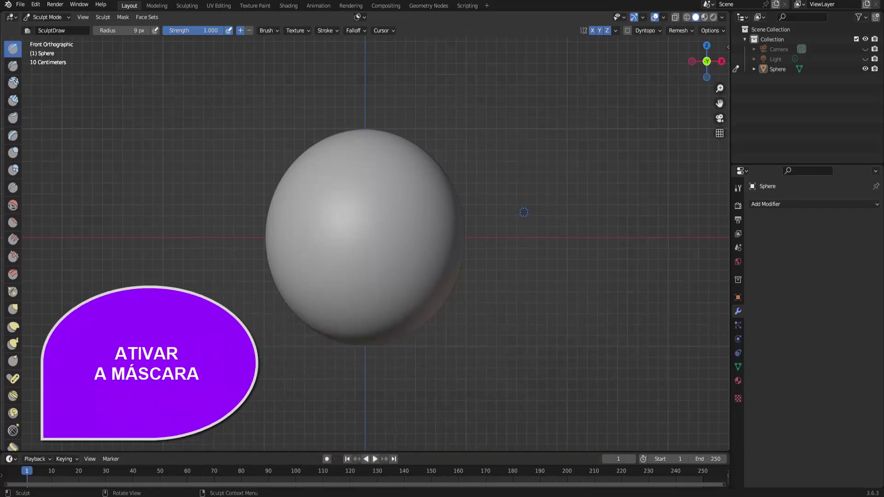
With the Mask brush, paint mirrored curves, a top ring, hooks and dots on the sphere.
key("m")
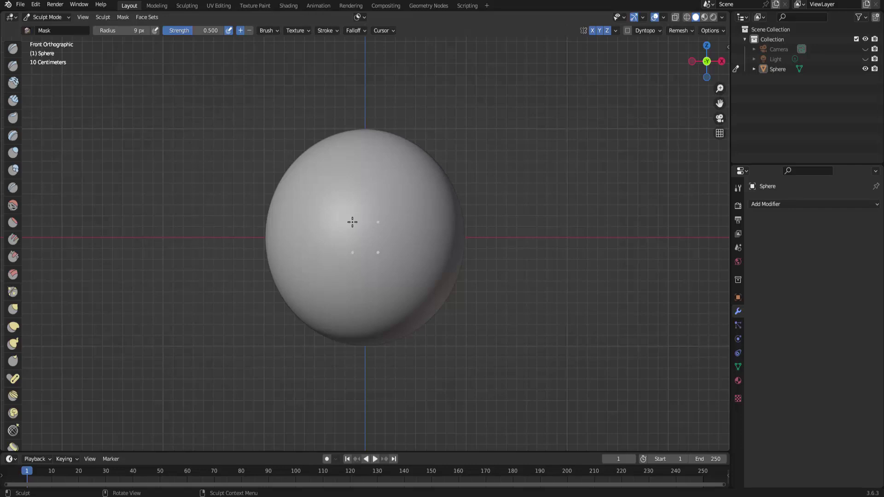
mouse_move(355, 211)
left_mouse_down()
mouse_move(342, 189)
mouse_move(328, 187)
mouse_move(327, 221)
mouse_move(295, 226)
mouse_move(362, 232)
mouse_move(359, 178)
mouse_move(326, 162)
mouse_move(287, 213)
left_mouse_up()
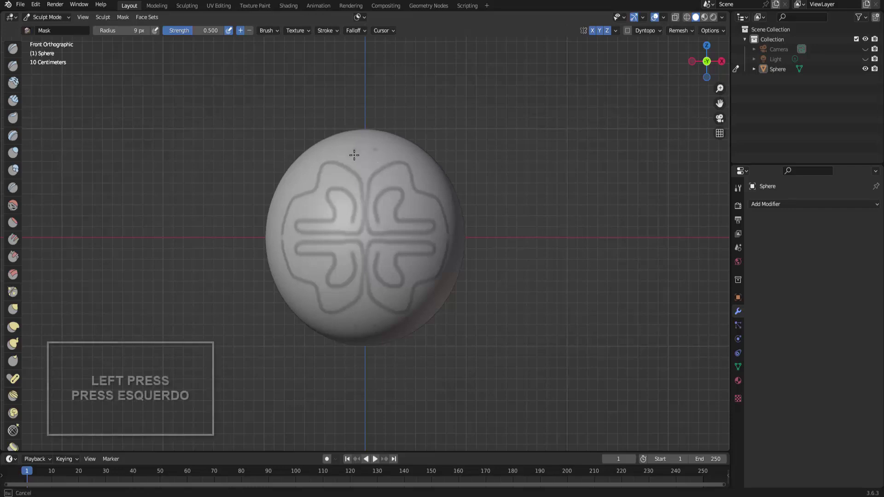
mouse_move(362, 156)
left_mouse_down()
mouse_move(371, 154)
mouse_move(364, 148)
left_mouse_up()
left_click_drag(311, 208, 314, 203)
left_click_drag(338, 297, 343, 298)
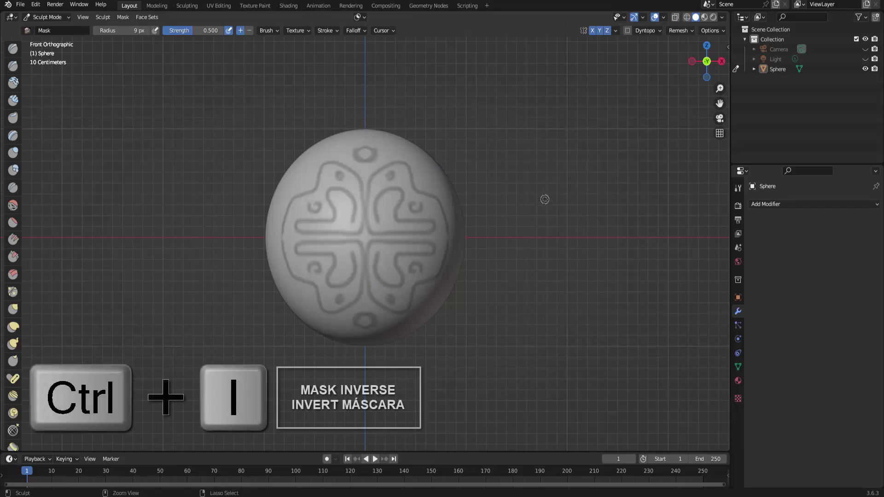
Invert the mask, then set the brush to a 73 px radius and 1.000 strength.
key("ctrl+i")
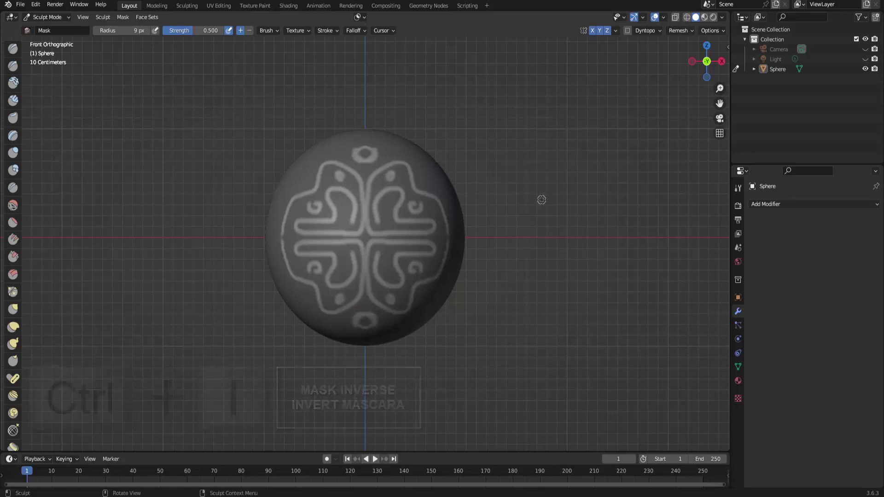
key("b")
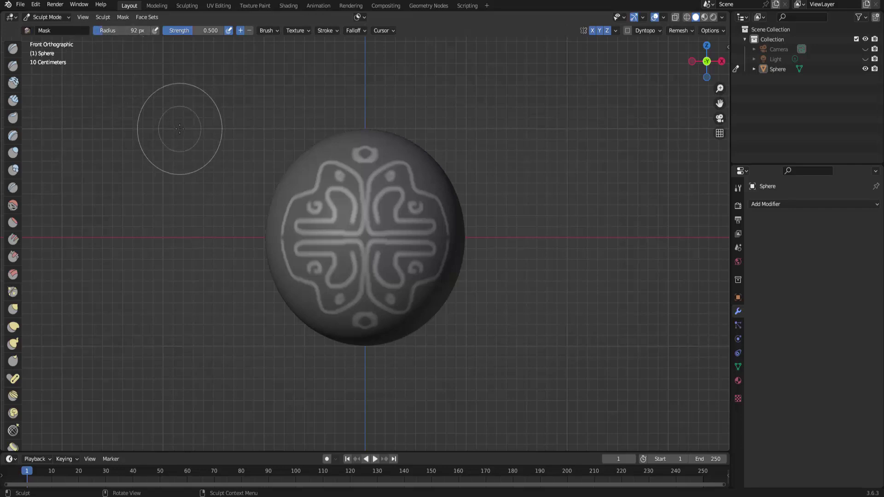
right_click(175, 103)
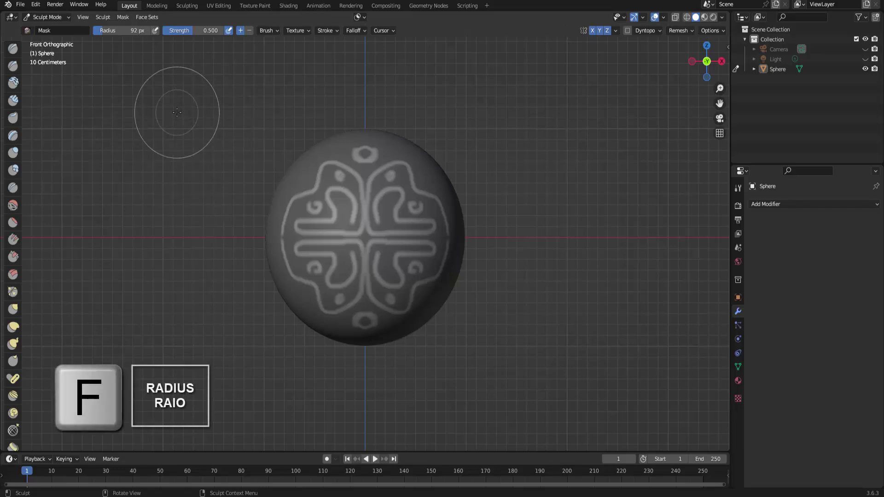
key("f")
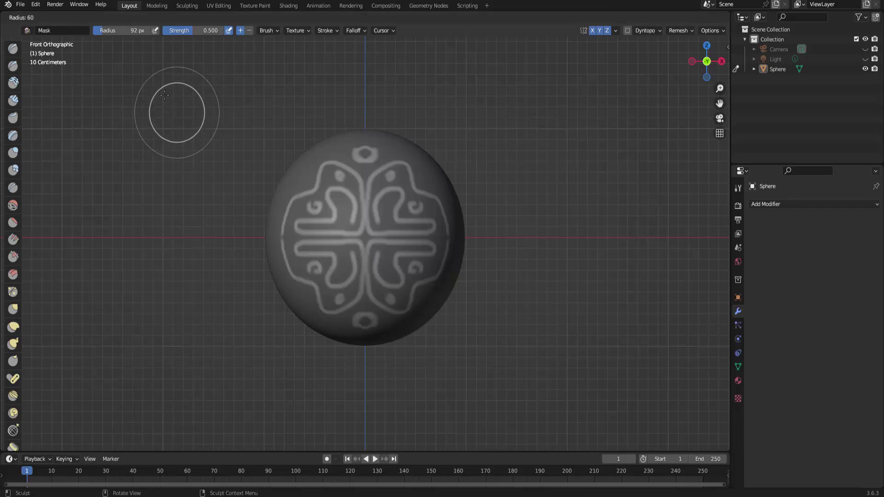
left_click(168, 99)
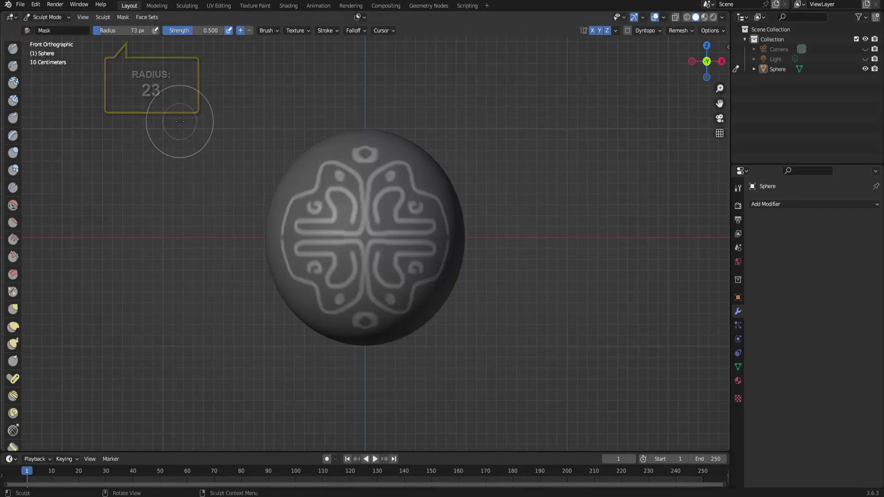
key("shift+f")
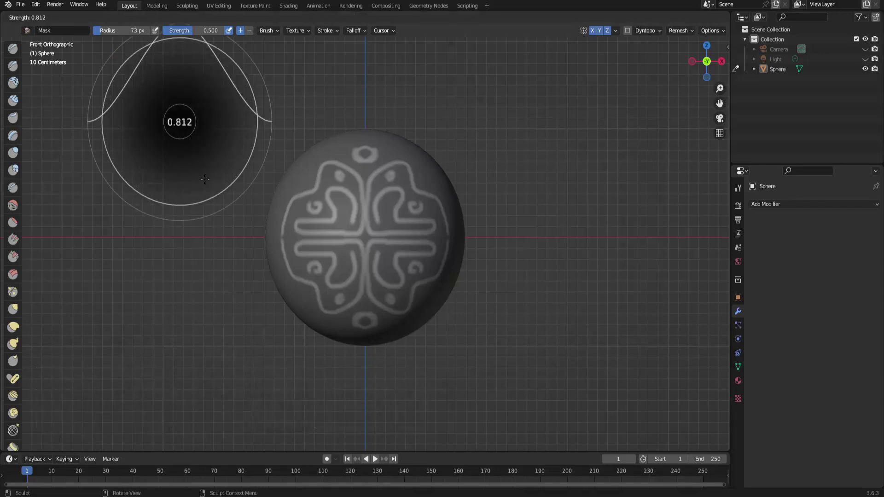
left_click(222, 212)
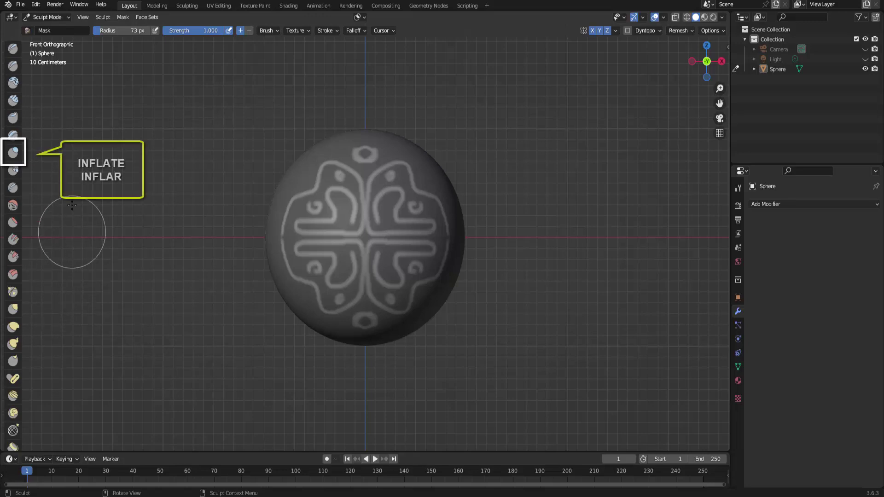
Inflate the unmasked ornament's bottom bump, left edge, centre lines and top with the Inflate brush.
left_click(17, 151)
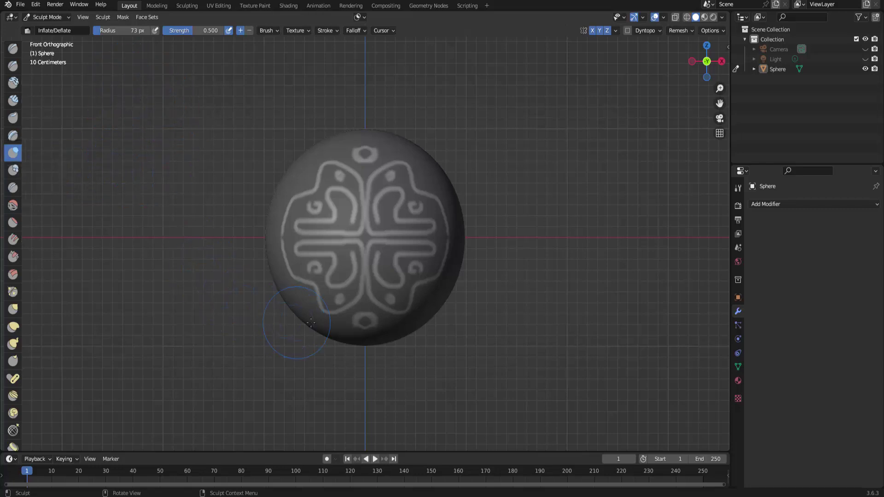
left_click_drag(363, 326, 346, 310)
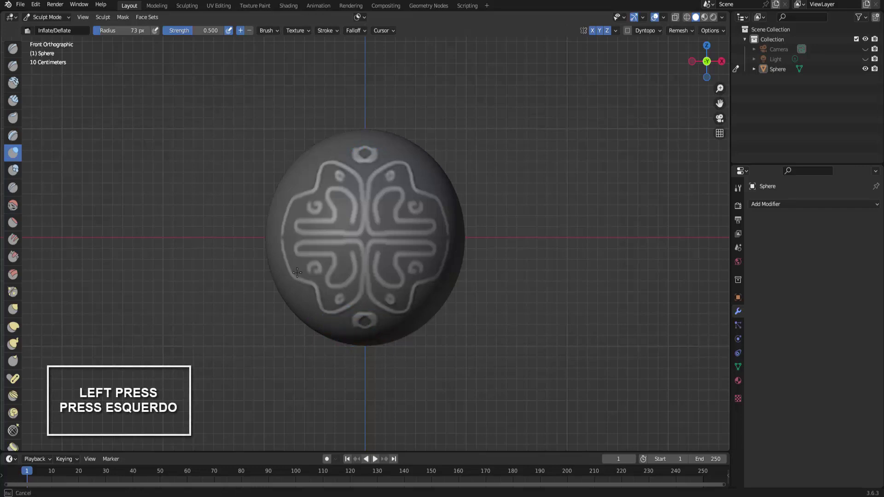
left_click_drag(283, 250, 304, 197)
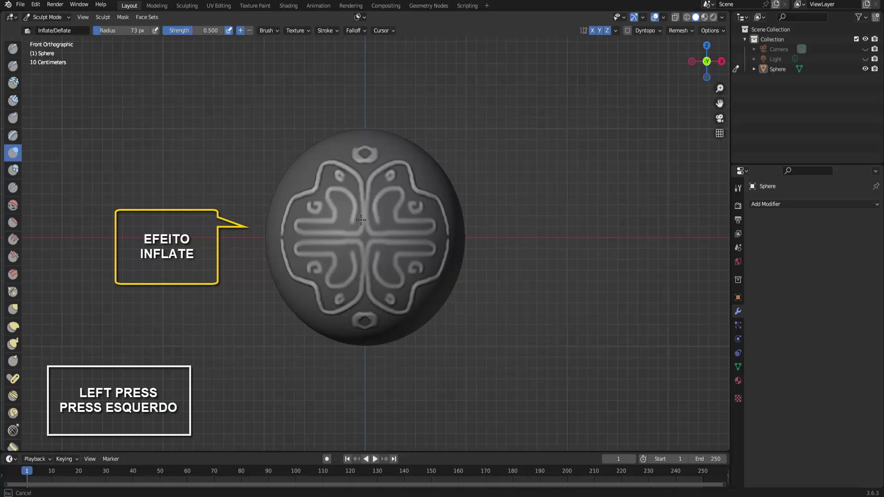
left_click_drag(361, 220, 366, 200)
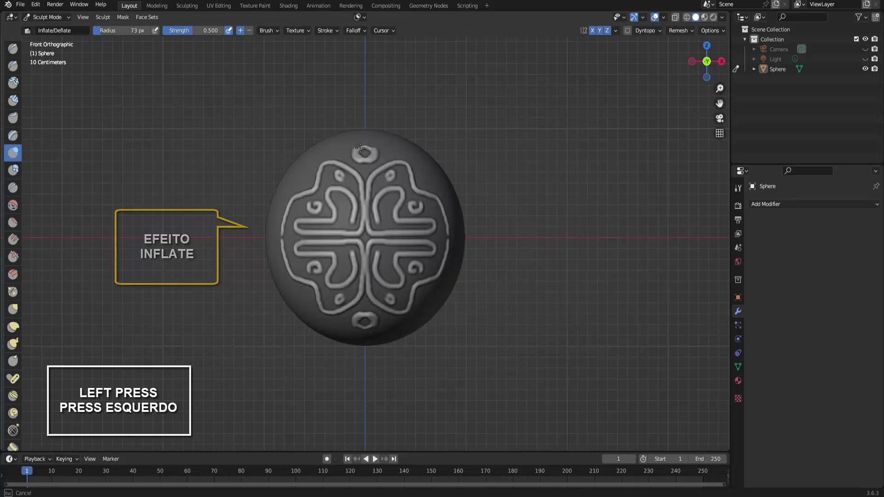
left_click_drag(375, 150, 371, 276)
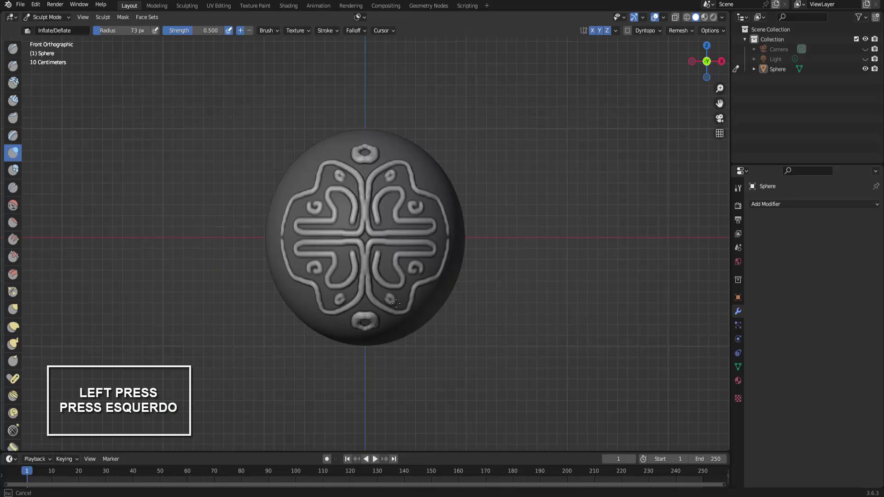
left_click_drag(433, 219, 366, 197)
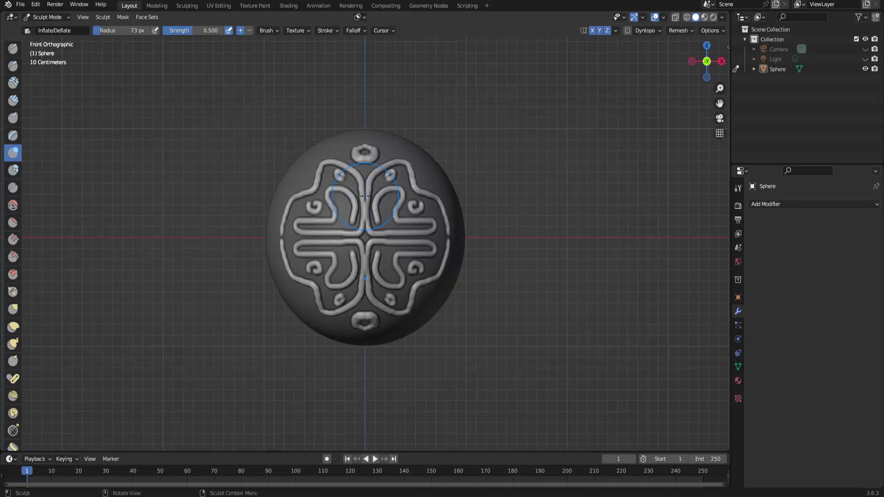
Smooth the inflated centre and bottom of the relief, then clear the mask with Alt+M.
key("shift")
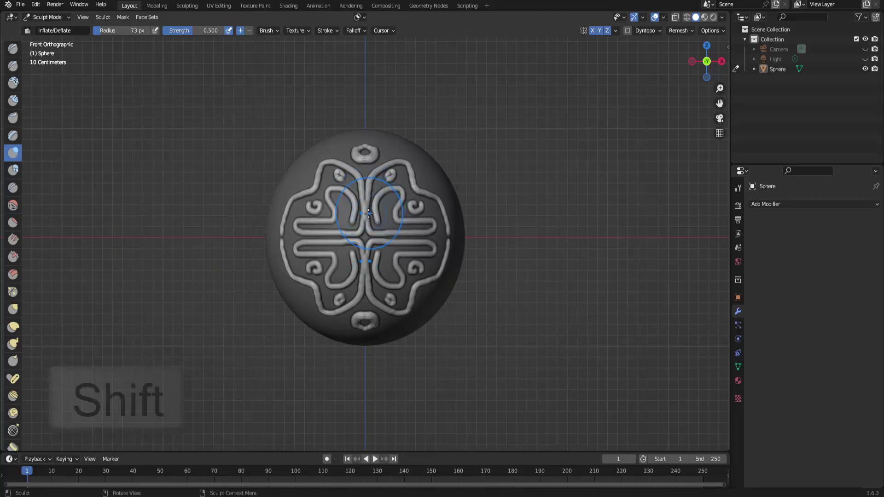
mouse_move(357, 254)
left_mouse_down("shift")
mouse_move(347, 242)
mouse_move(296, 243)
left_mouse_up("shift")
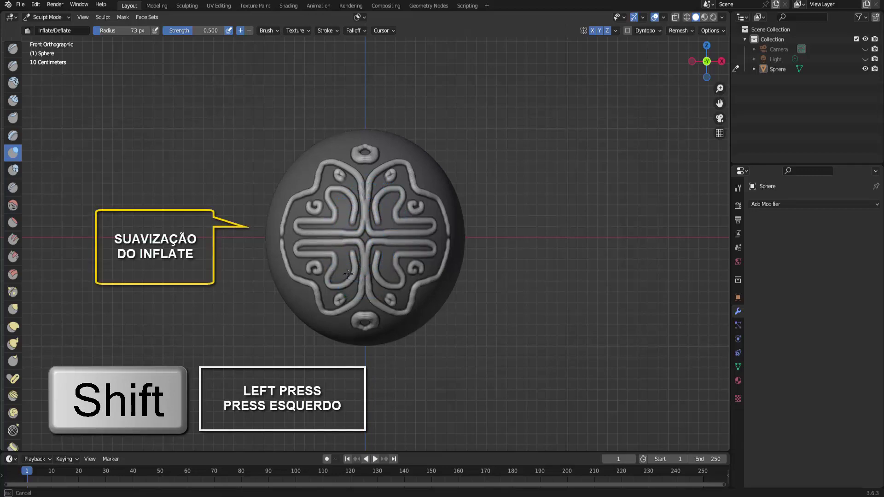
left_click_drag(333, 315, 337, 313, "shift")
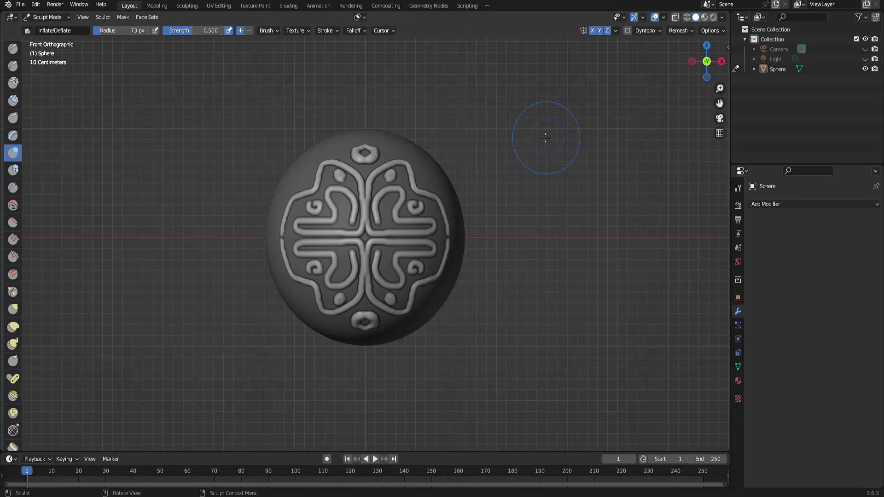
key("alt+m")
key("alt+m")
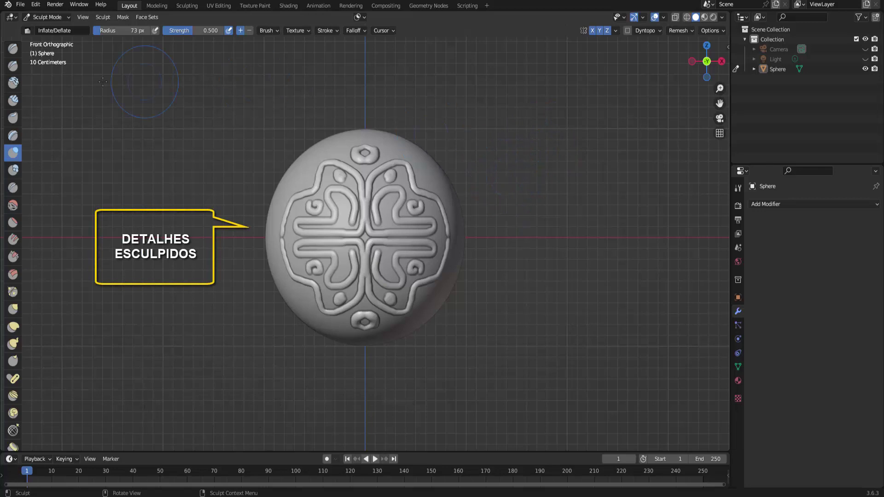
Return to Object Mode and orbit to a perspective view of the sphere.
left_click(60, 17)
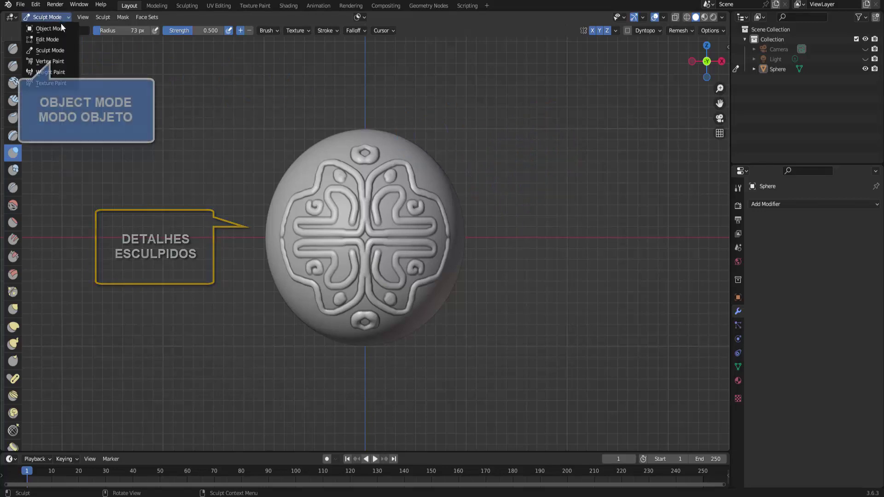
left_click(67, 32)
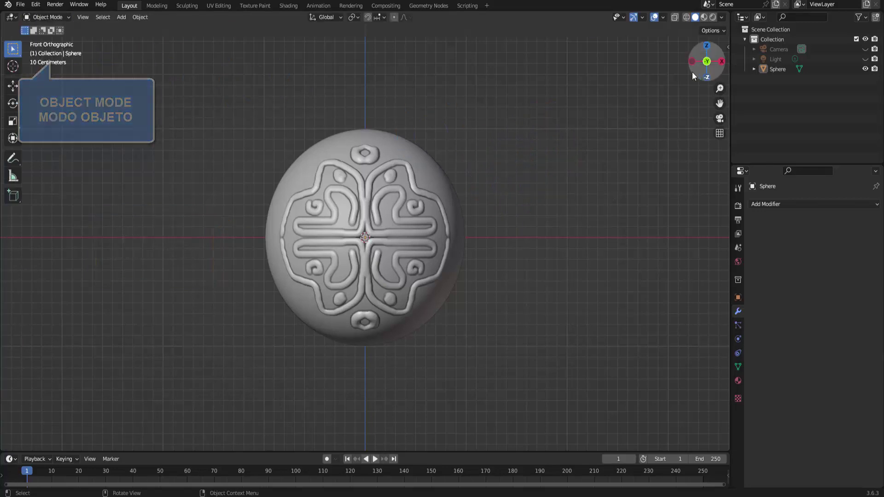
left_click_drag(696, 71, 648, 70)
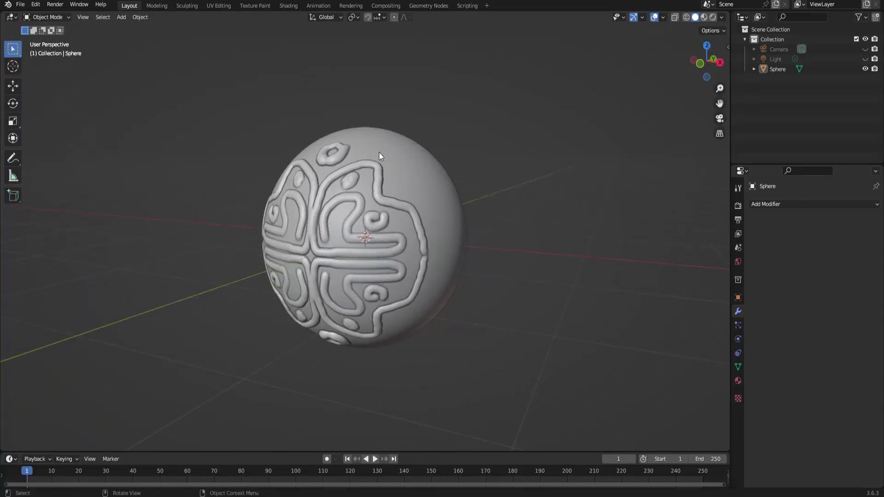
Shade the viewport with a glossy MatCap and orbit around the sculpted sphere.
left_click(723, 17)
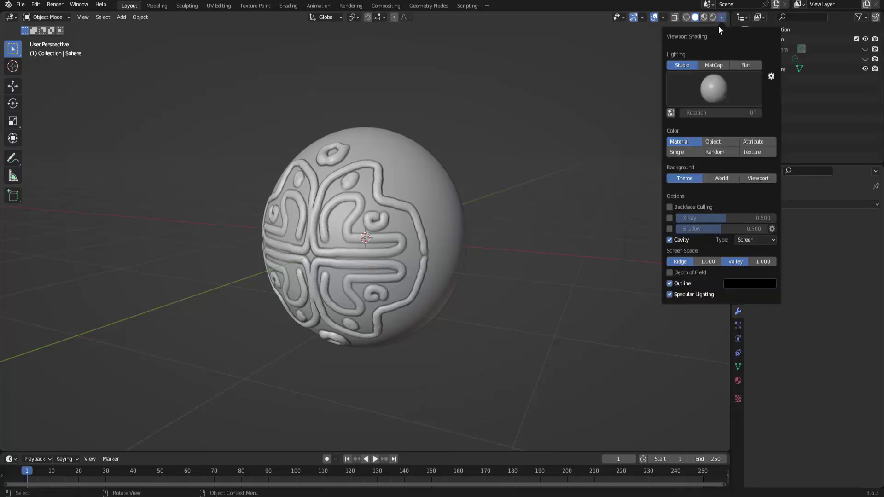
left_click(714, 65)
left_click(714, 87)
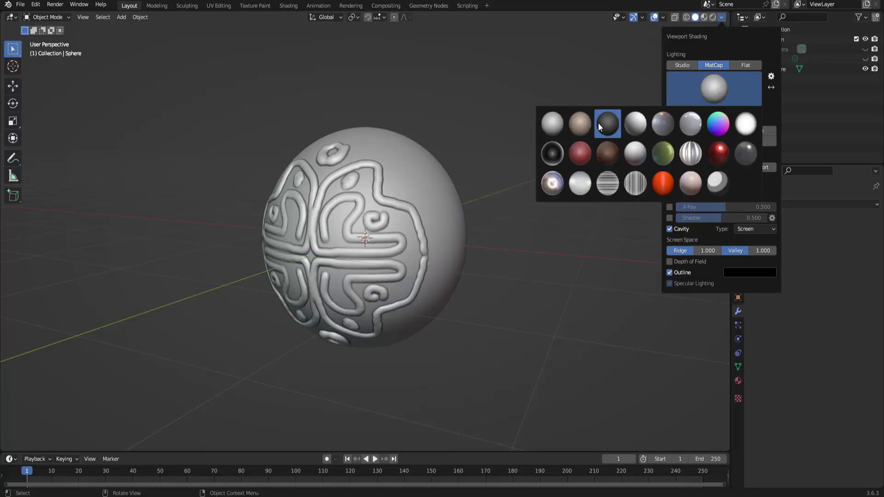
left_click(638, 151)
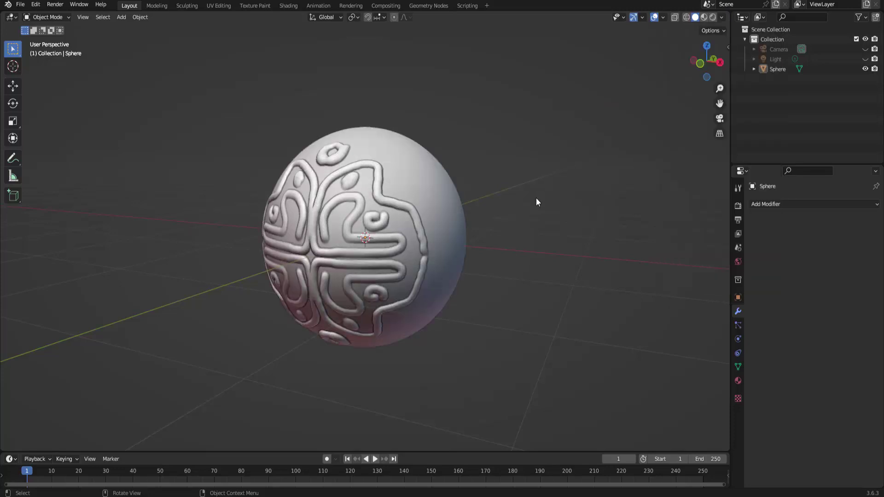
left_click(722, 17)
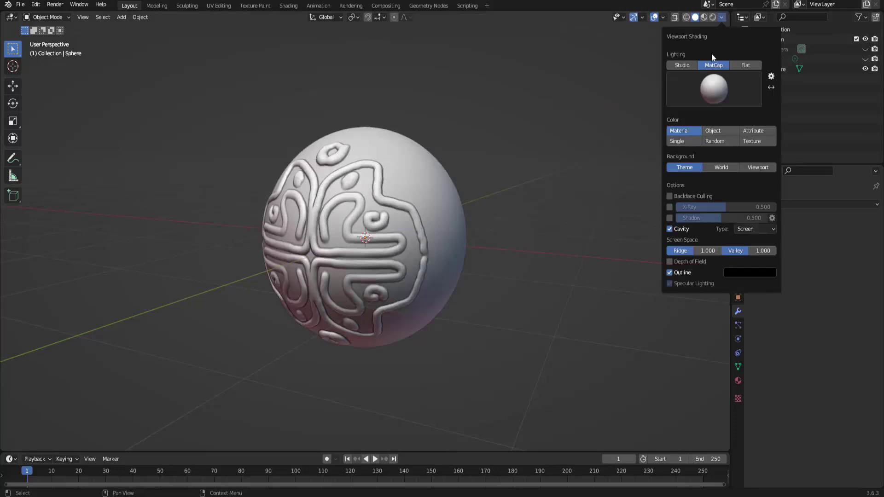
left_click(707, 94)
left_click(698, 125)
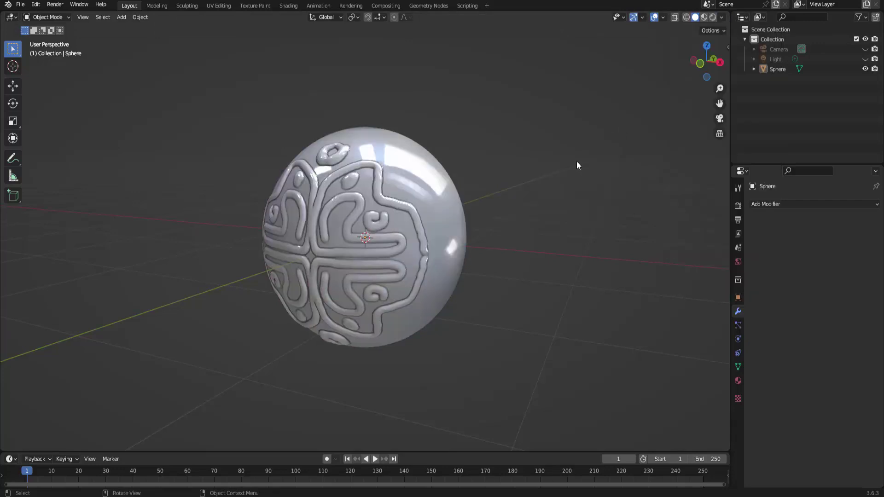
mouse_move(559, 200)
middle_mouse_down()
mouse_move(636, 197)
mouse_move(621, 206)
mouse_move(557, 194)
middle_mouse_up()
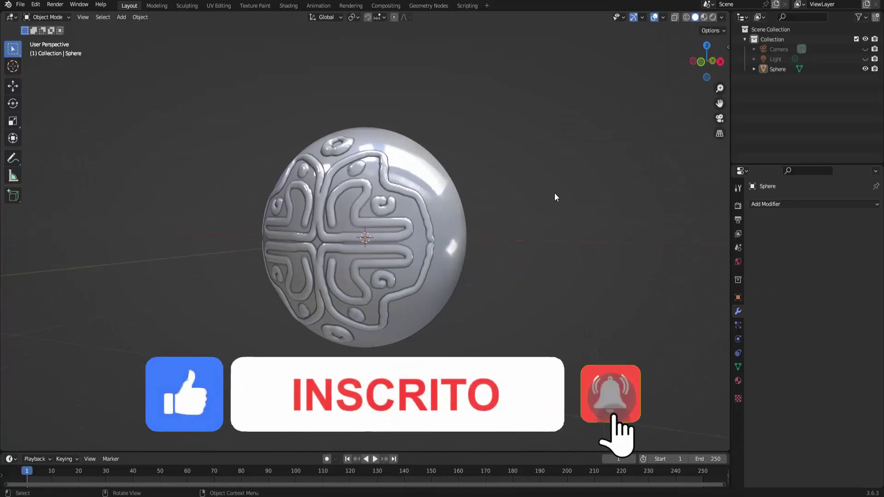